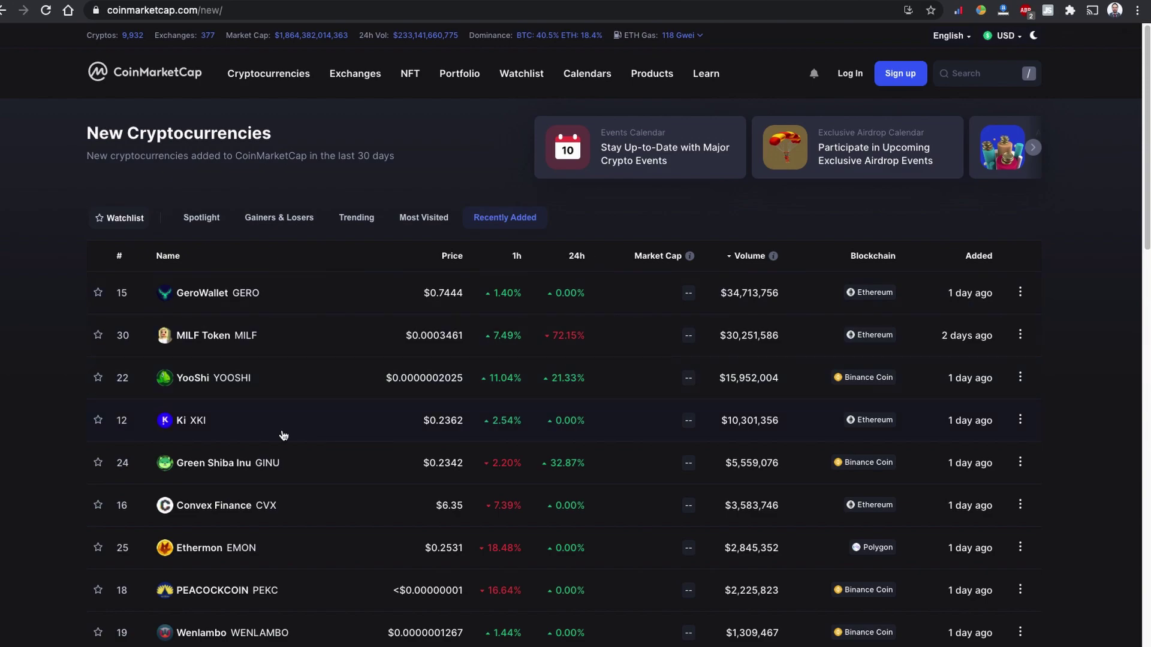
Select the YooShi row in CoinMarketCap's New Cryptocurrencies list.
{"action": "left_click", "coordinate": [222, 381]}
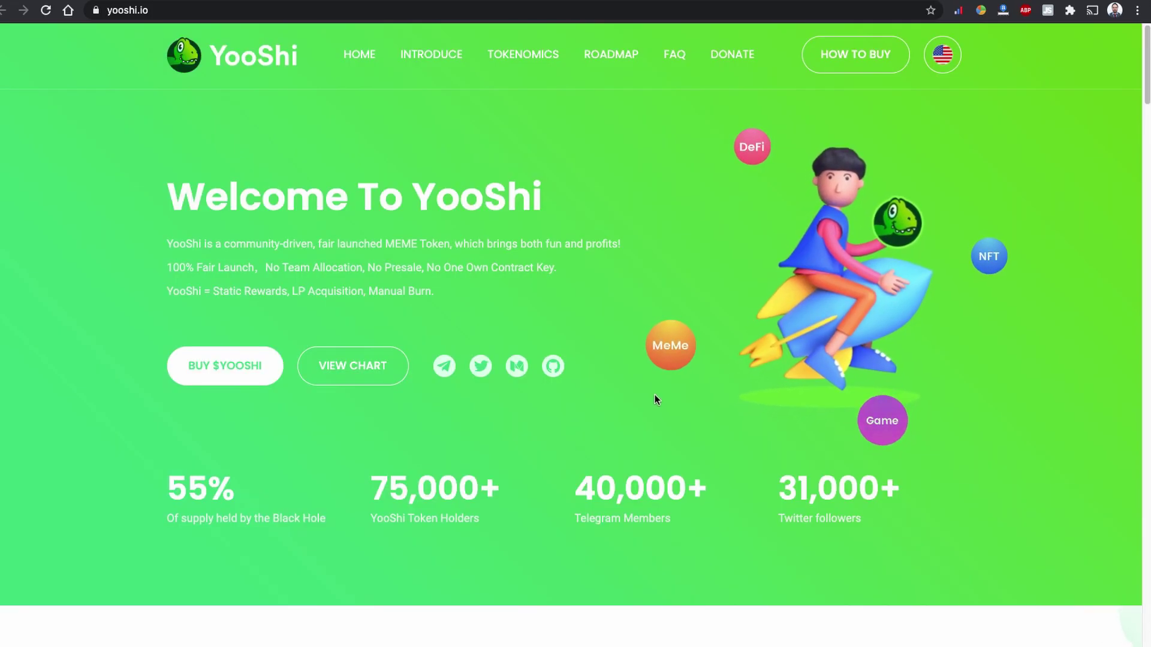
Scroll down through the yooshi.io homepage and back up to the top.
{"action": "scroll", "coordinate": [653, 394], "scroll_direction": "down", "scroll_amount": 4}
{"action": "scroll", "coordinate": [655, 394], "scroll_direction": "down", "scroll_amount": 9}
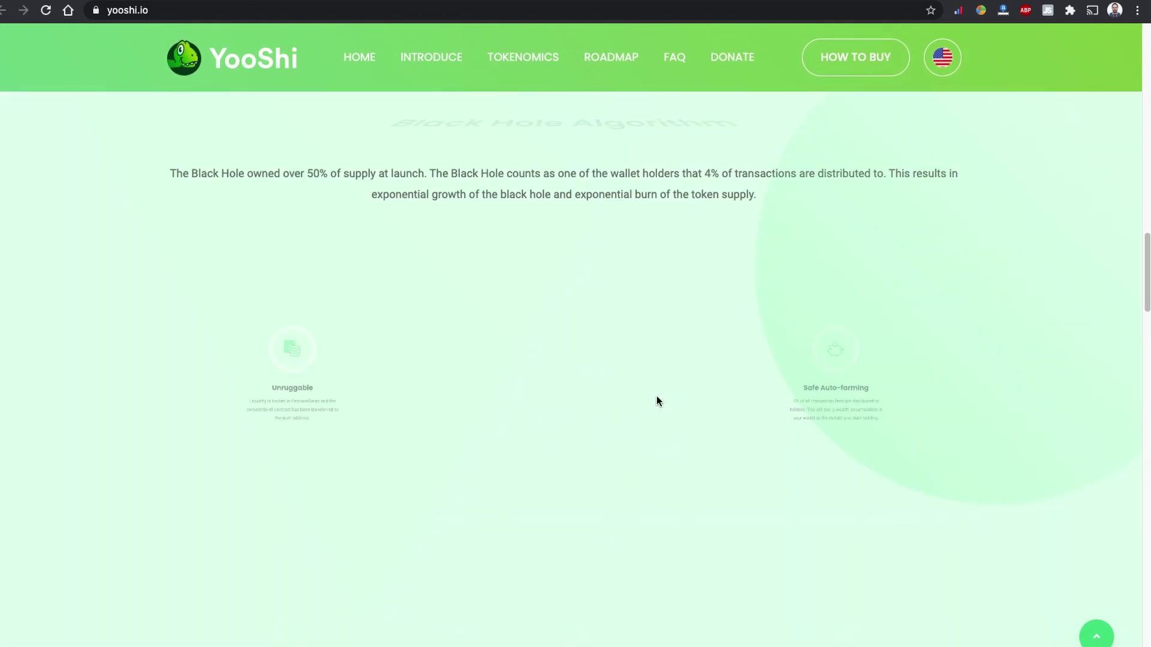
{"action": "scroll", "coordinate": [656, 396], "scroll_direction": "up", "scroll_amount": 5}
{"action": "scroll", "coordinate": [690, 354], "scroll_direction": "up", "scroll_amount": 10}
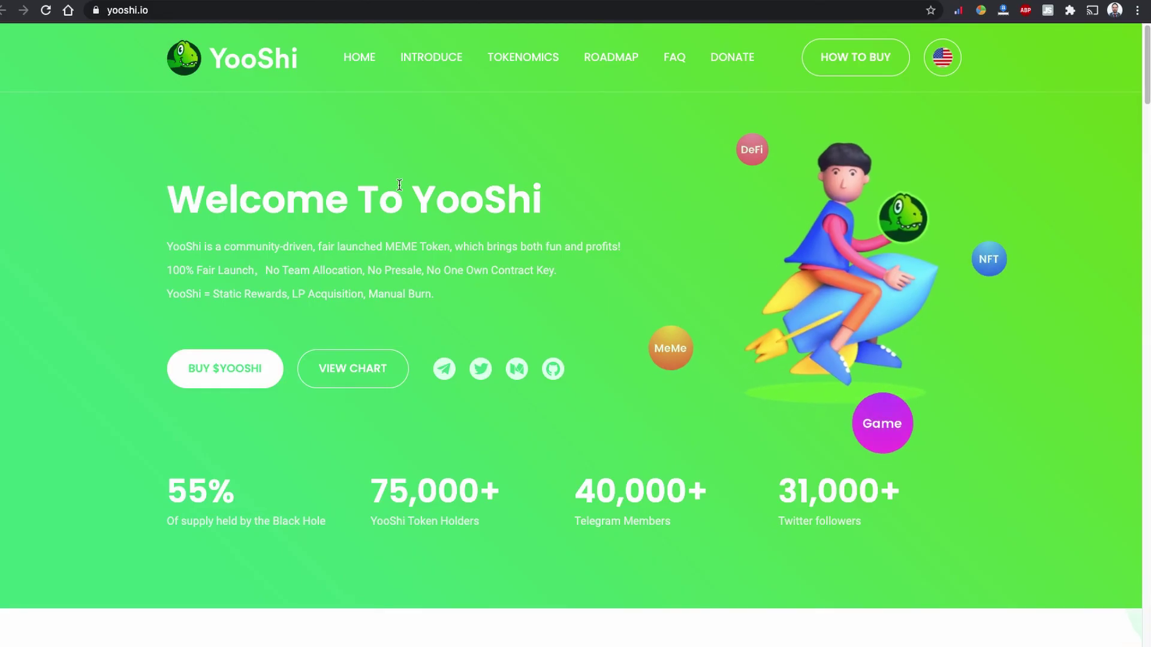
Scroll yooshi.io down to the How To Buy $YOOSHI steps with contract address and slippage.
{"action": "scroll", "coordinate": [439, 237], "scroll_direction": "down", "scroll_amount": 7}
{"action": "scroll", "coordinate": [439, 236], "scroll_direction": "down", "scroll_amount": 6}
{"action": "scroll", "coordinate": [444, 238], "scroll_direction": "down", "scroll_amount": 5}
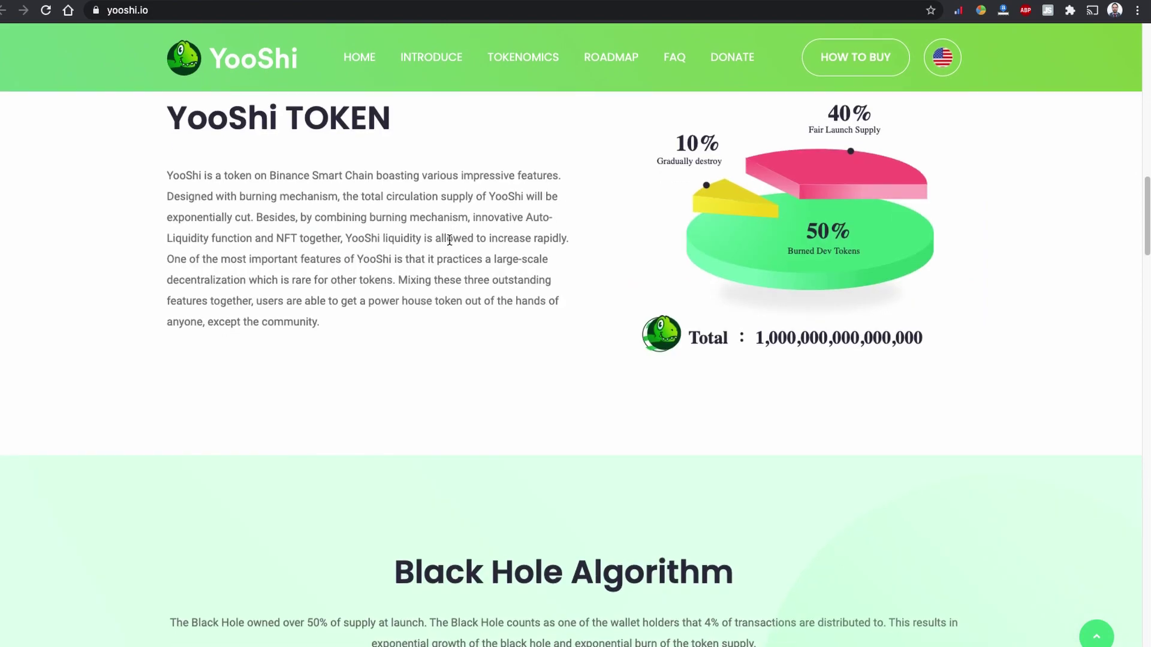
{"action": "scroll", "coordinate": [450, 240], "scroll_direction": "down", "scroll_amount": 3}
{"action": "scroll", "coordinate": [476, 250], "scroll_direction": "down", "scroll_amount": 5}
{"action": "scroll", "coordinate": [579, 281], "scroll_direction": "down", "scroll_amount": 6}
{"action": "scroll", "coordinate": [579, 282], "scroll_direction": "down", "scroll_amount": 7}
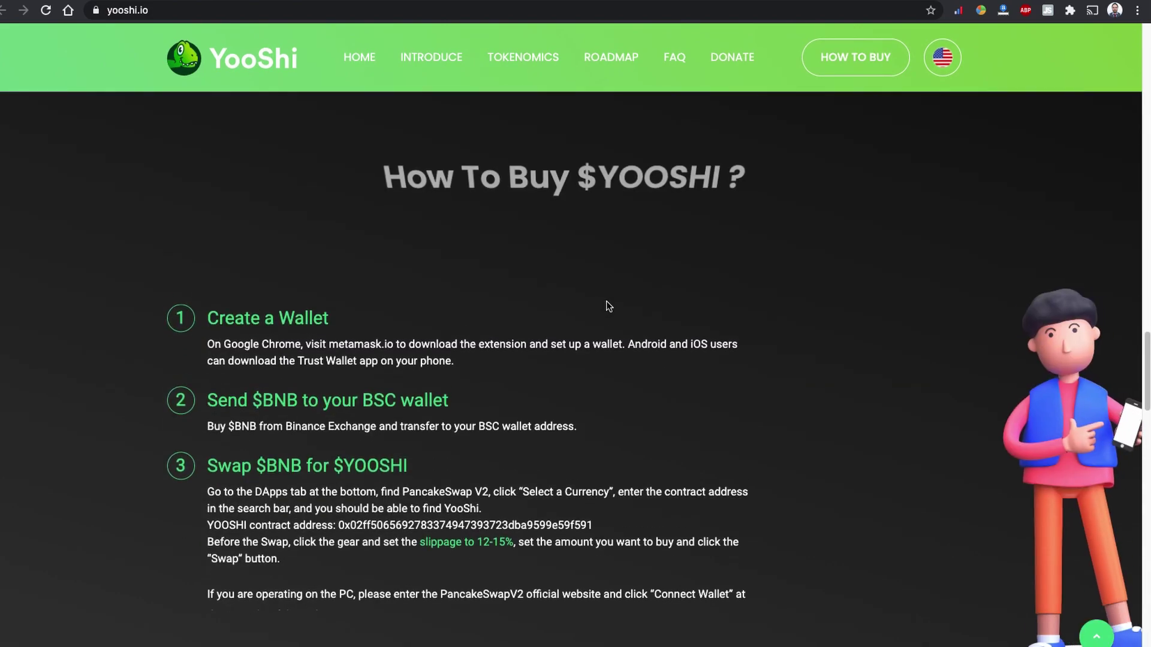
{"action": "scroll", "coordinate": [606, 303], "scroll_direction": "down", "scroll_amount": 3}
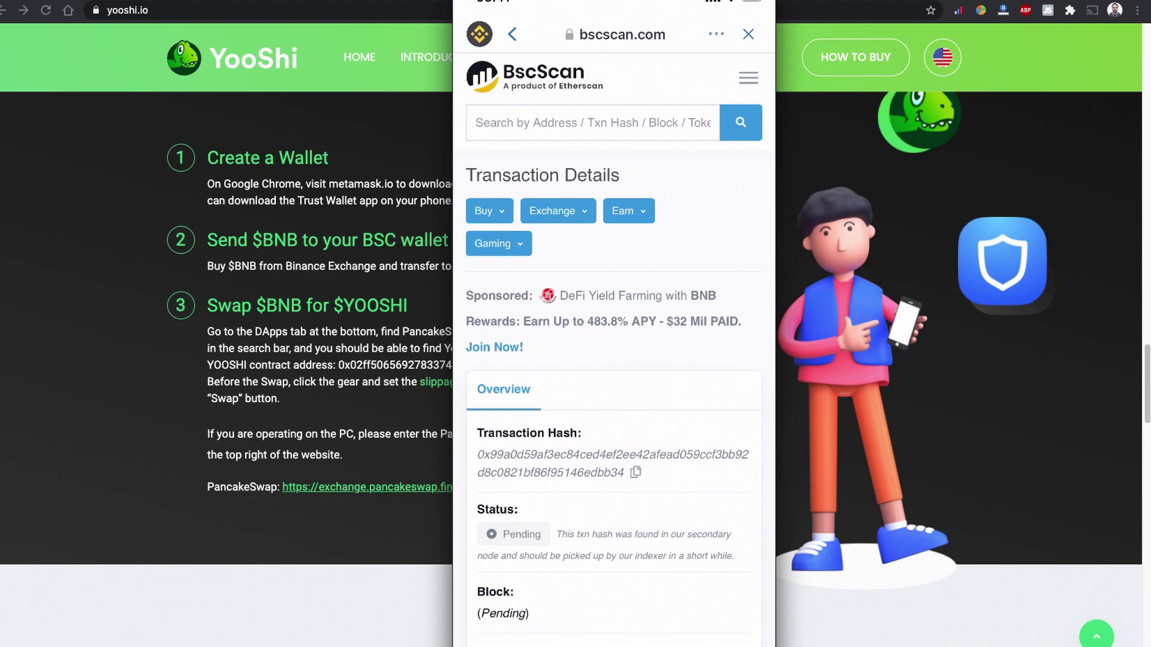
Scroll BscScan's Transaction Details to reveal the pending swap's 0.02 BNB value.
{"action": "scroll", "coordinate": [614, 348], "scroll_direction": "down", "scroll_amount": 2}
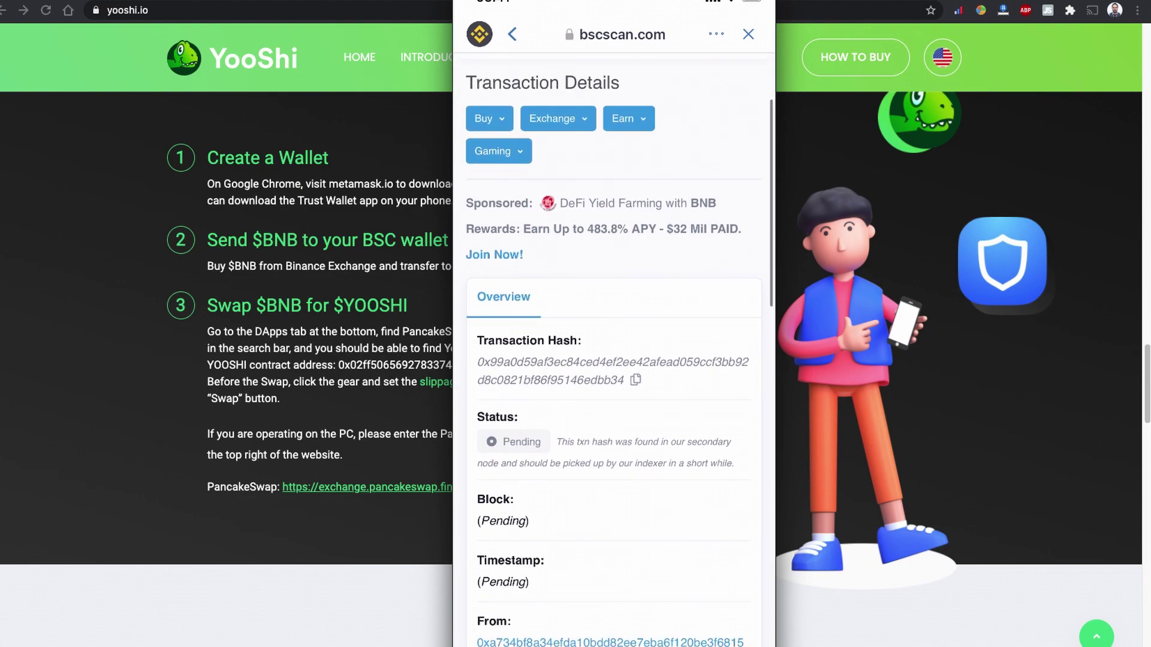
{"action": "scroll", "coordinate": [614, 348], "scroll_direction": "down", "scroll_amount": 4}
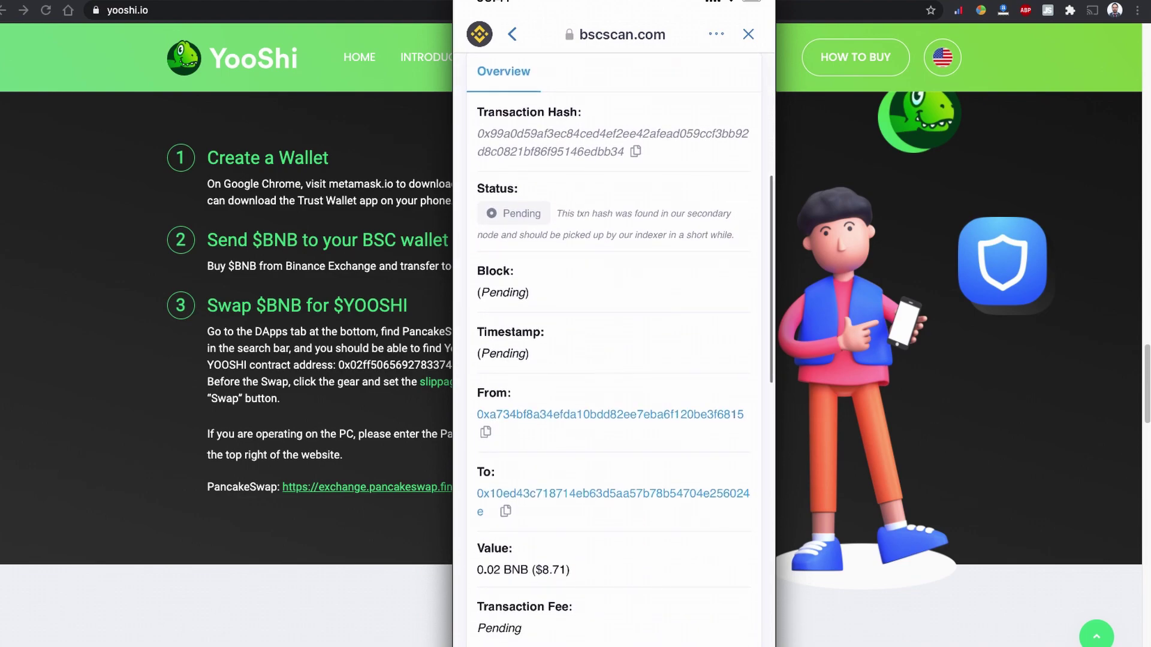